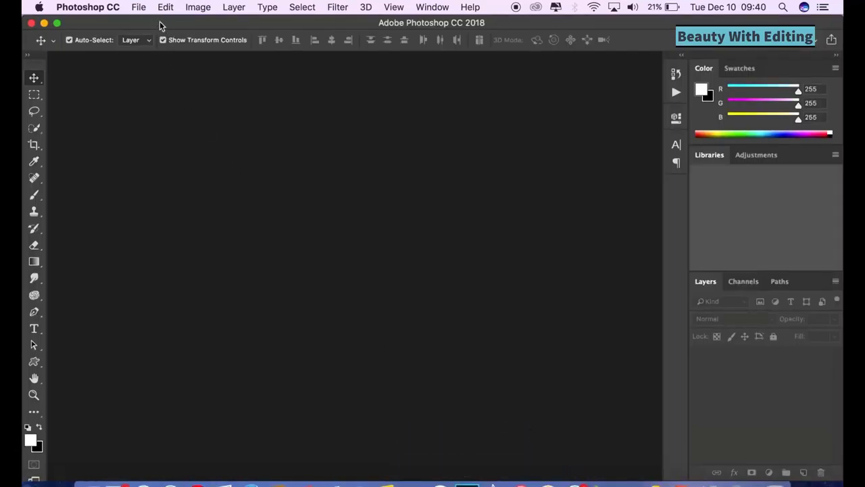
- Open the portrait photo IMG_0673.jpg from the iCloud Desktop folder
click(138, 8)
click(162, 38)
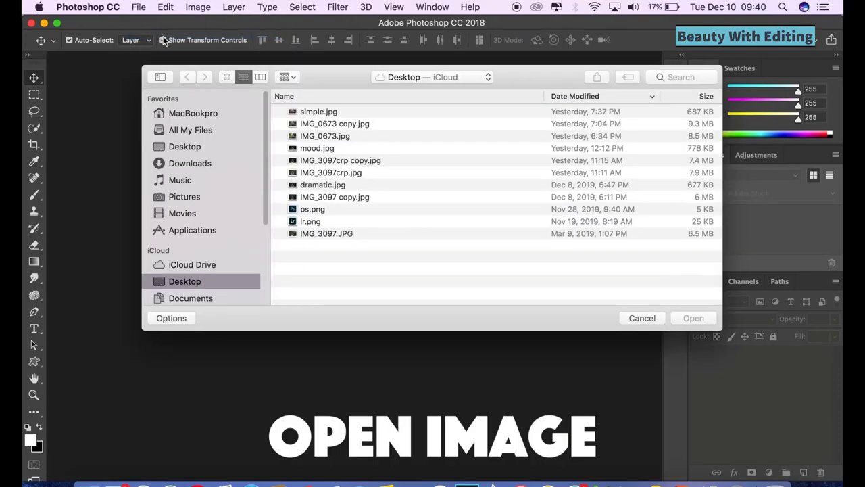
click(352, 137)
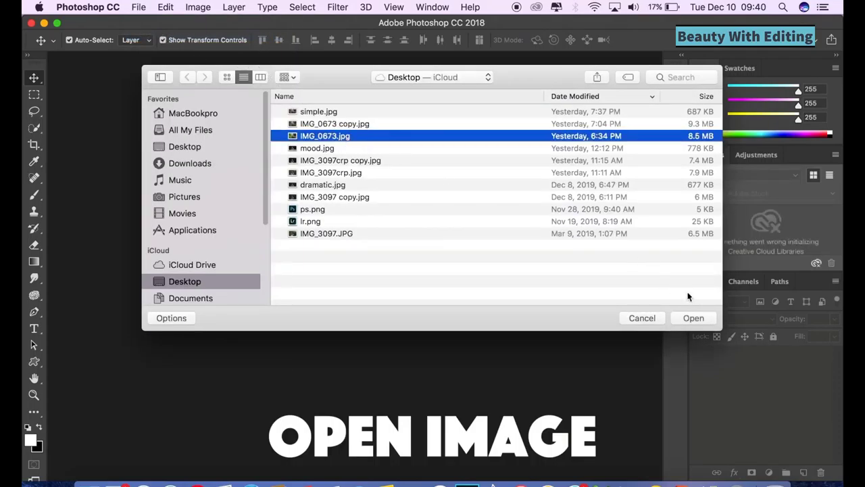
click(693, 318)
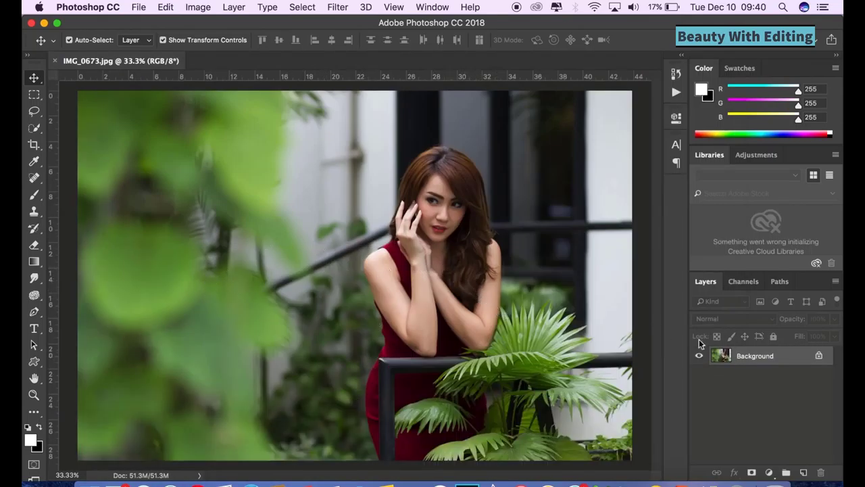
- Add a Hue/Saturation layer targeting Greens, with its range shifted toward yellows
click(769, 472)
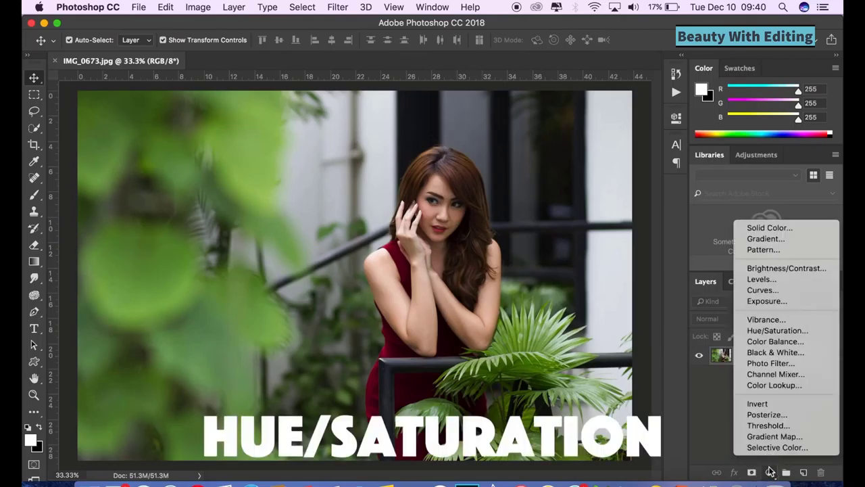
click(771, 330)
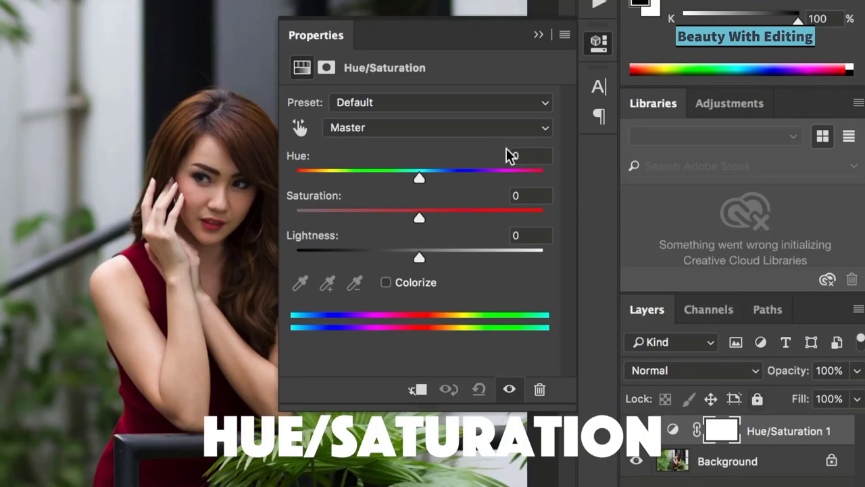
click(496, 127)
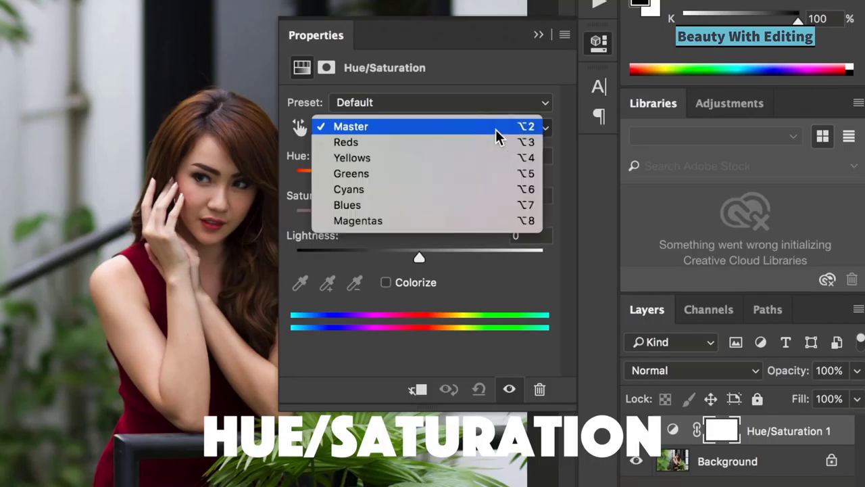
click(478, 173)
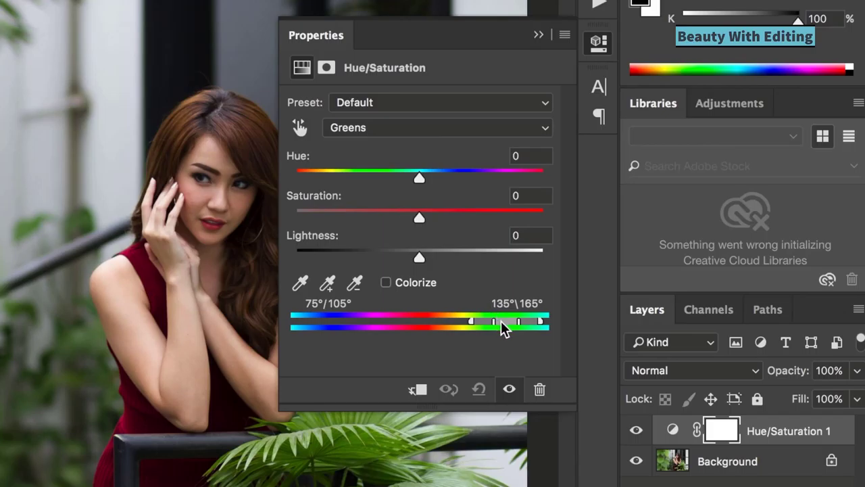
drag(503, 328, 472, 327)
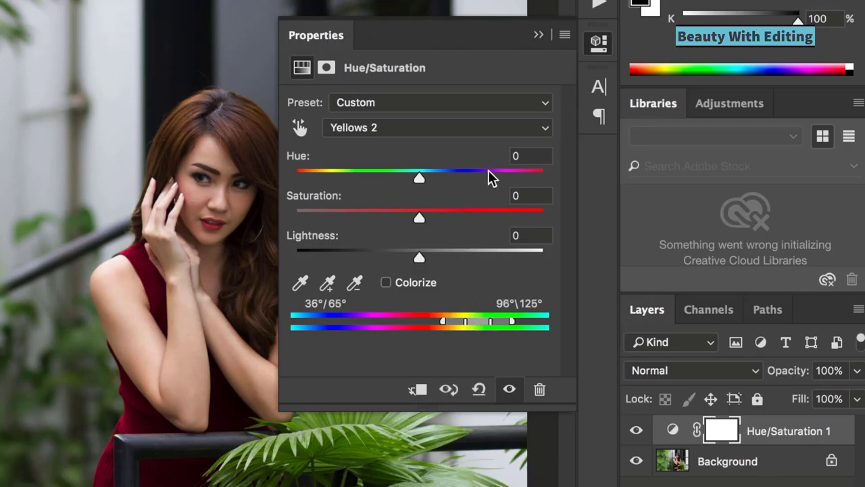
- Set Hue +120 and Saturation -60 for blue-grey foliage, then compare with the original
drag(421, 173, 513, 190)
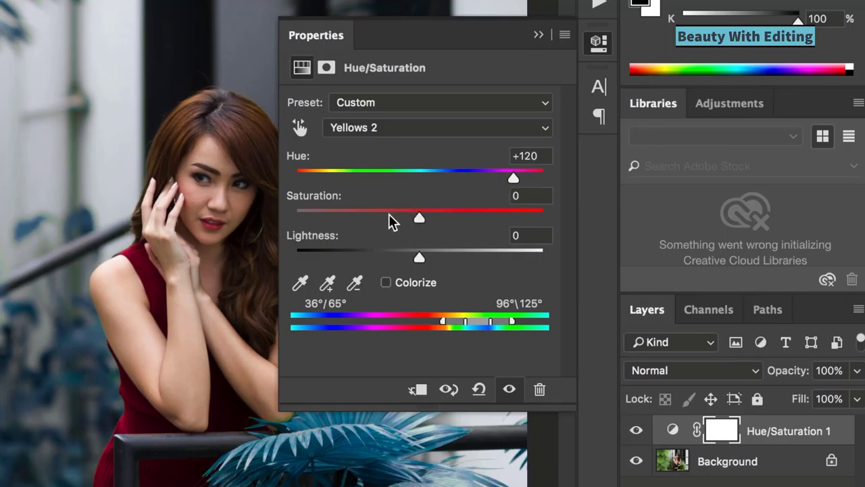
drag(390, 217, 379, 214)
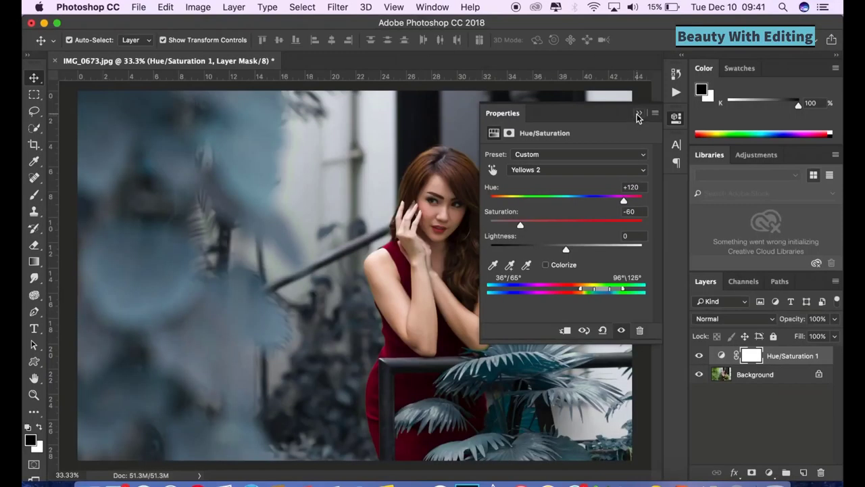
click(638, 113)
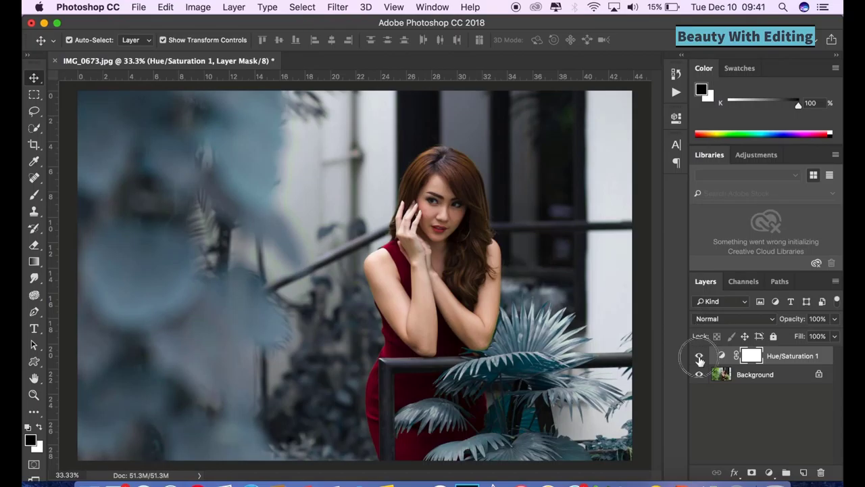
click(699, 356)
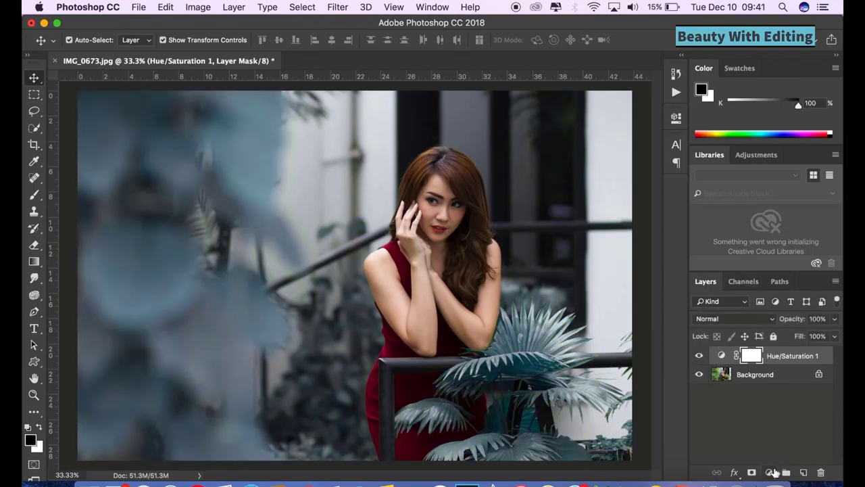
click(768, 472)
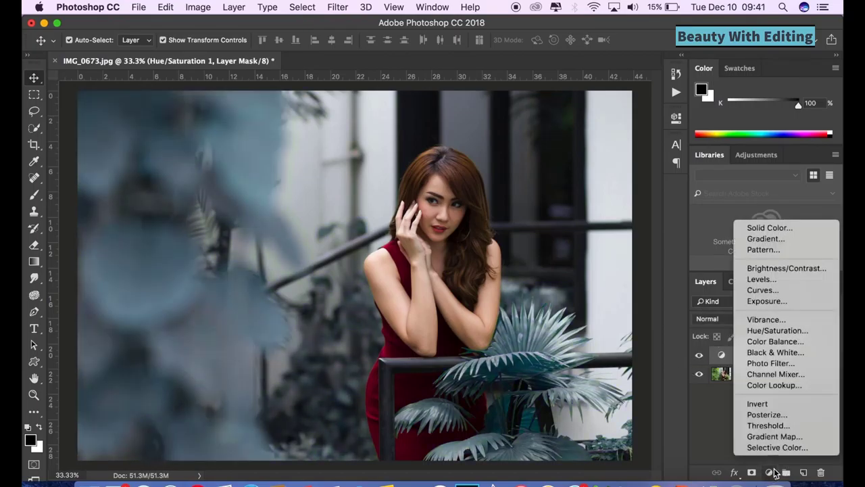
- Add a reversed radial grey-to-transparent gradient fill centred on the woman
click(791, 238)
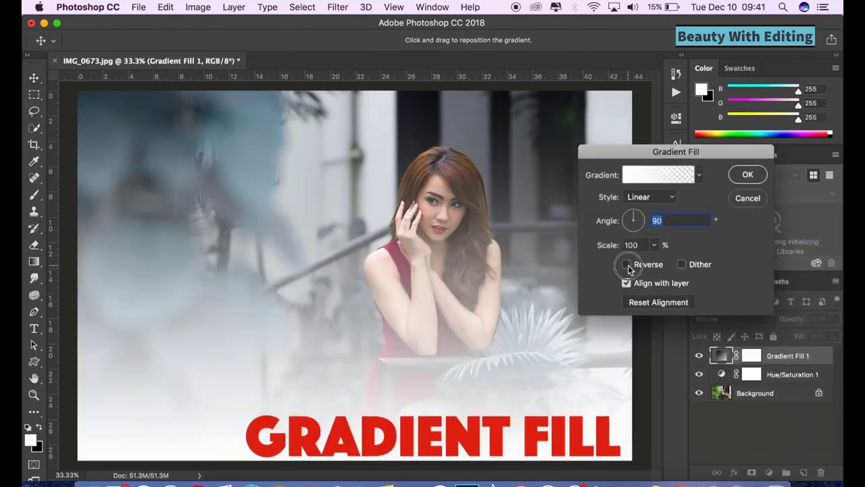
click(626, 264)
click(651, 198)
click(641, 207)
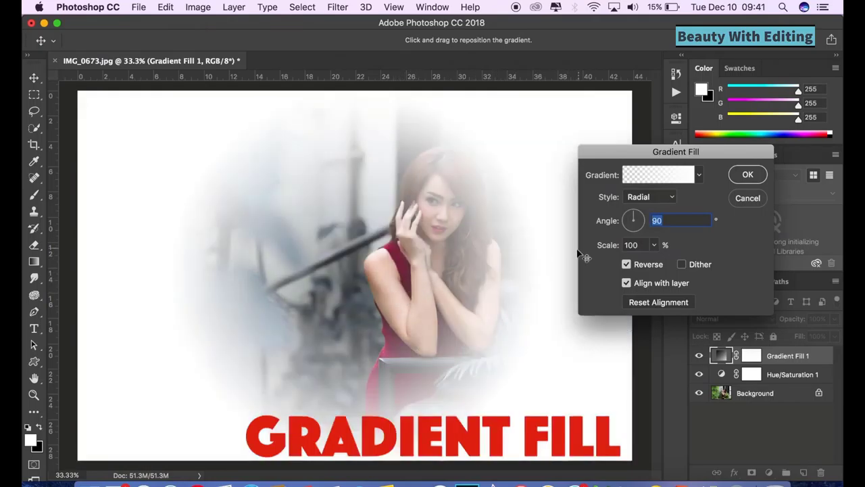
mouse_move(389, 286)
mouse_down()
mouse_move(427, 229)
mouse_move(450, 228)
mouse_up()
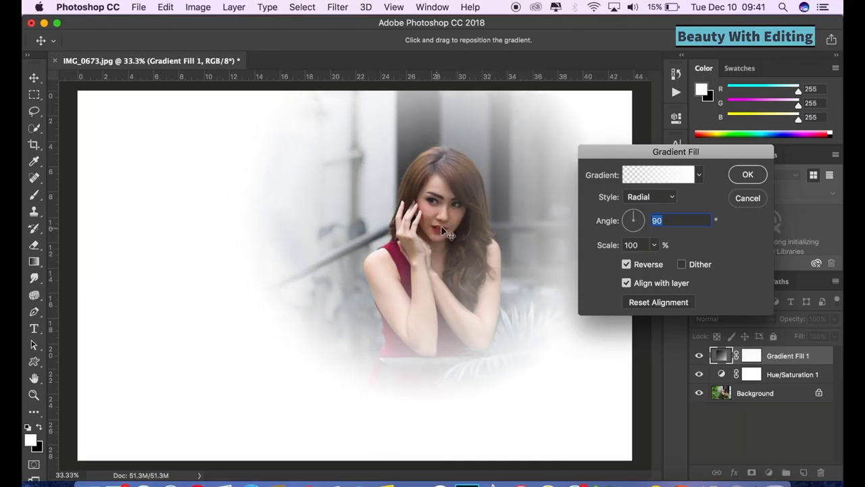
click(698, 176)
click(659, 242)
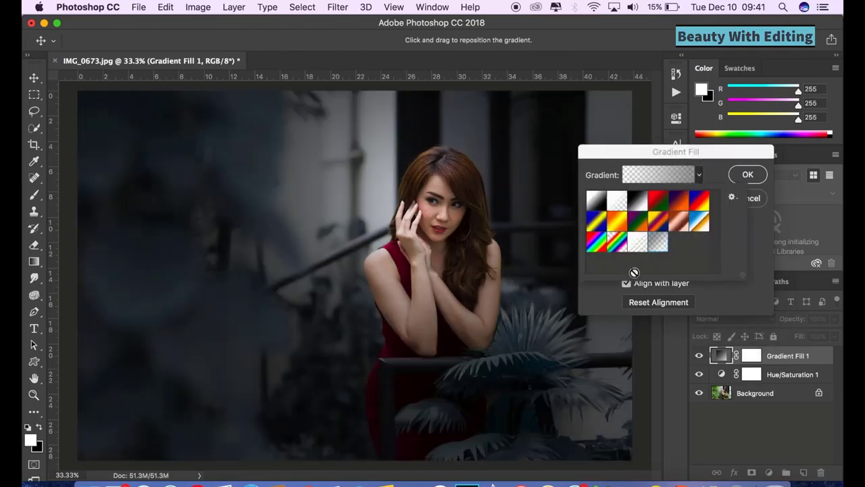
- Set the vignette angle to 43.45° and scale to 155%, apply, and compare
click(723, 174)
click(637, 217)
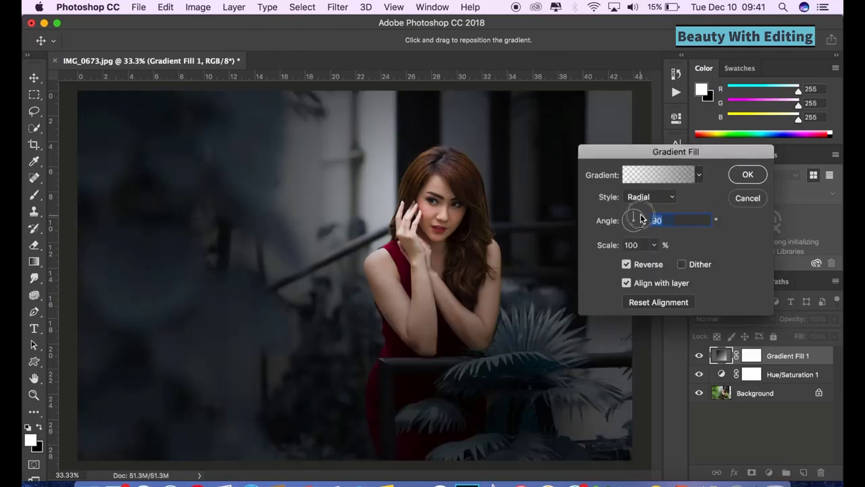
click(645, 215)
drag(644, 216, 644, 211)
drag(654, 244, 656, 264)
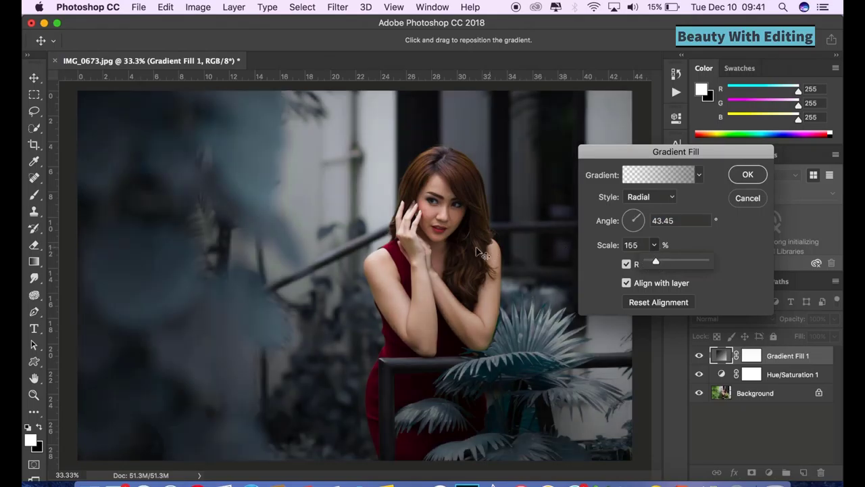
click(438, 242)
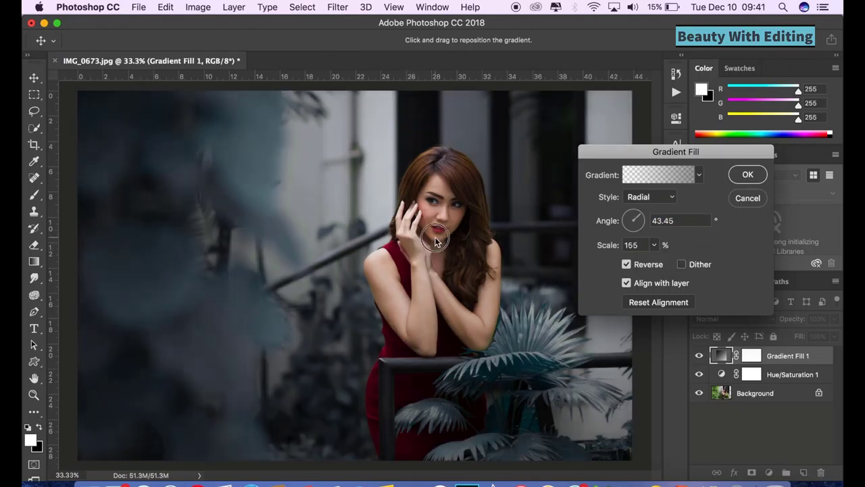
key(shift+Down)
click(746, 175)
click(700, 356)
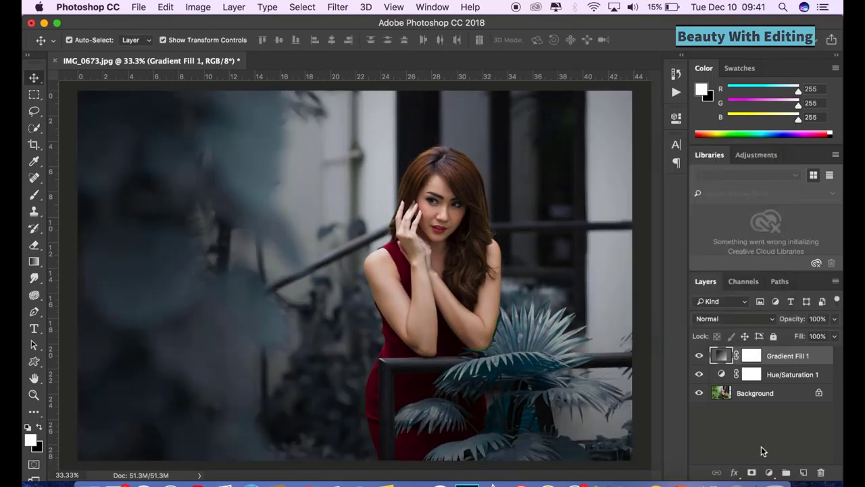
click(769, 472)
- Add a Selective Color layer with Reds at Cyan +22, Magenta +14, Yellow +11, Black -29
click(782, 444)
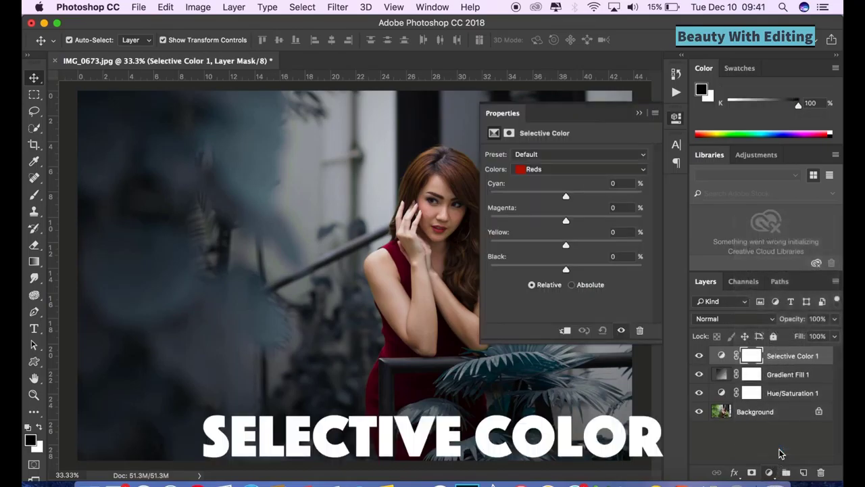
mouse_move(566, 196)
mouse_down()
mouse_move(583, 198)
mouse_move(578, 225)
mouse_up()
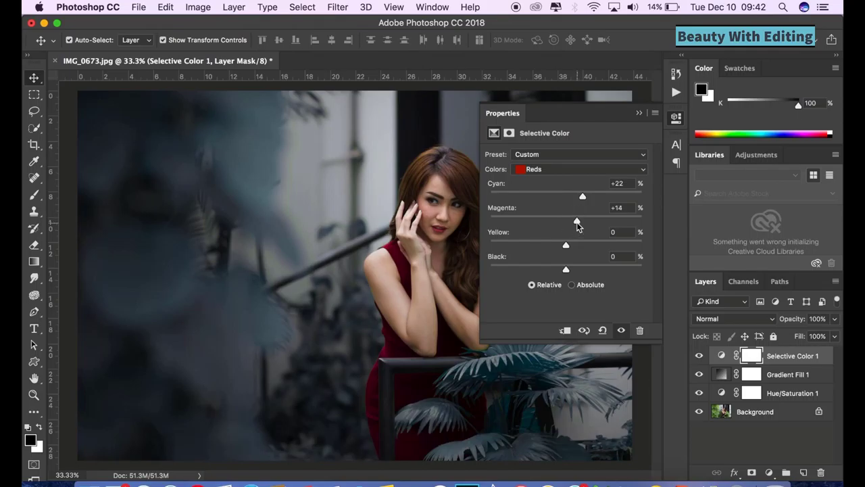
mouse_move(566, 244)
mouse_down()
mouse_move(575, 251)
mouse_move(546, 272)
mouse_up()
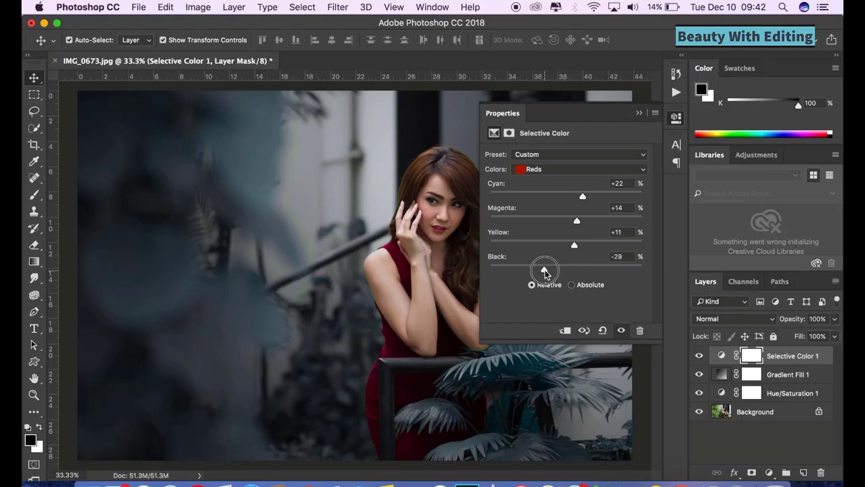
click(571, 170)
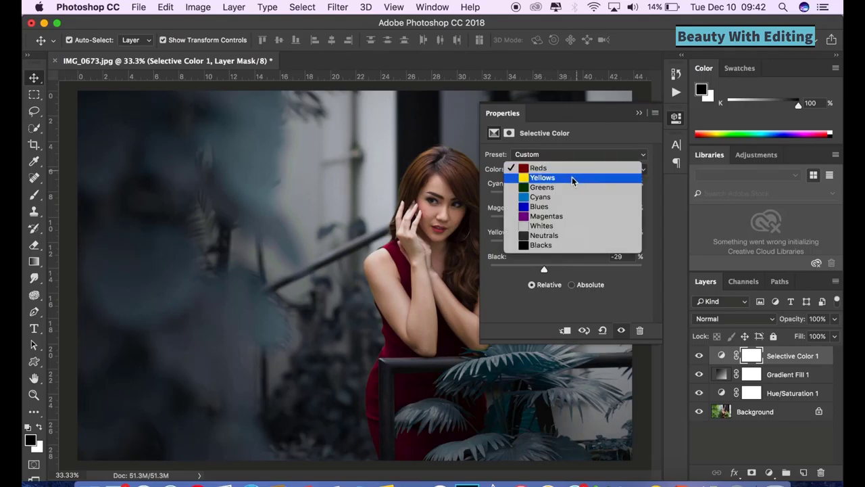
click(572, 173)
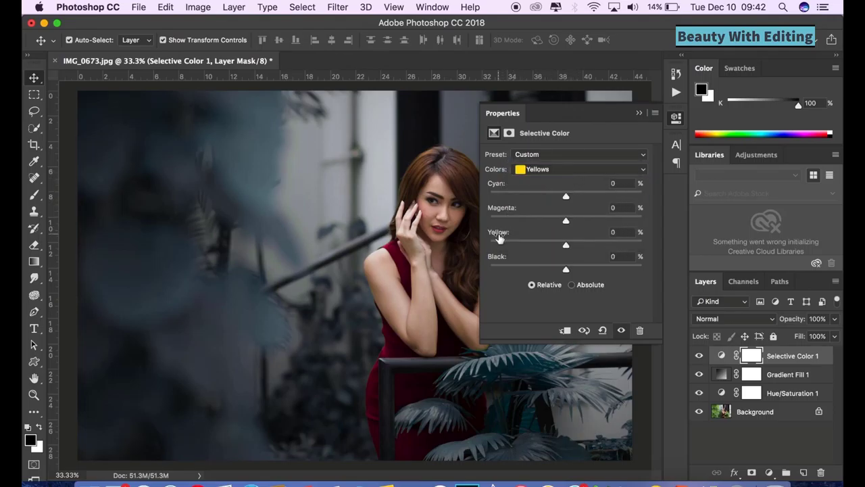
- Set Selective Color Yellows to Cyan -75, Magenta +18, Yellow +34, Black +15
click(509, 194)
drag(568, 218, 580, 225)
mouse_move(580, 244)
mouse_down()
mouse_move(593, 247)
mouse_move(567, 268)
mouse_move(576, 273)
mouse_up()
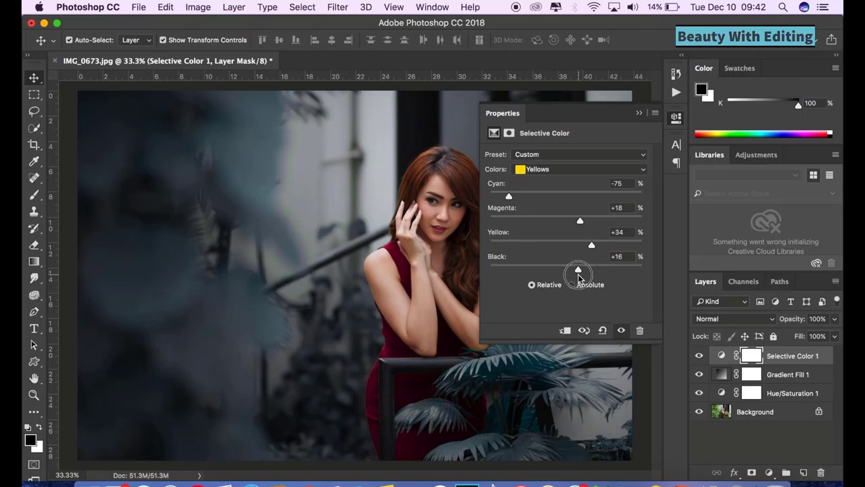
drag(579, 276, 578, 279)
- Nudge the Blacks to Cyan +5, Magenta +5, Yellow -5, then collapse Properties
click(581, 170)
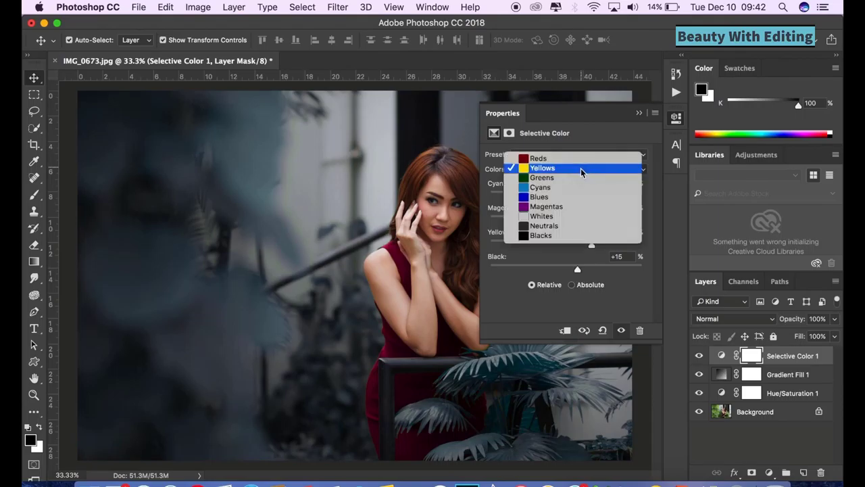
click(571, 236)
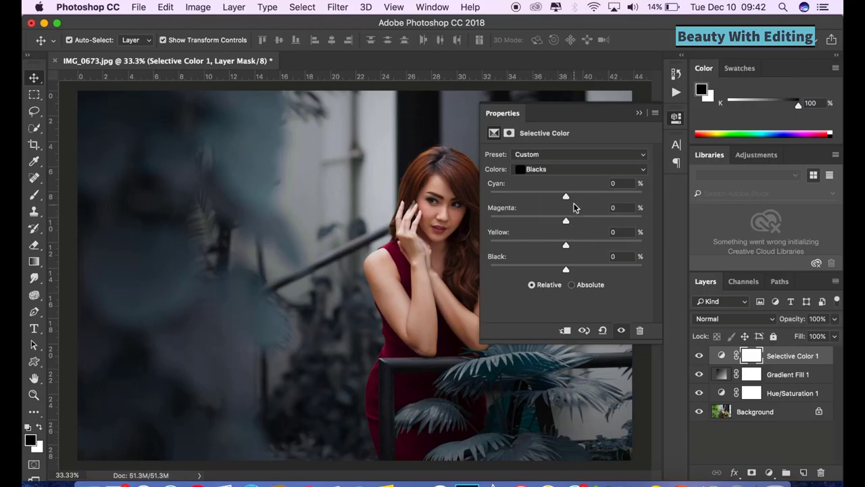
drag(571, 197, 571, 205)
drag(570, 221, 562, 246)
click(640, 113)
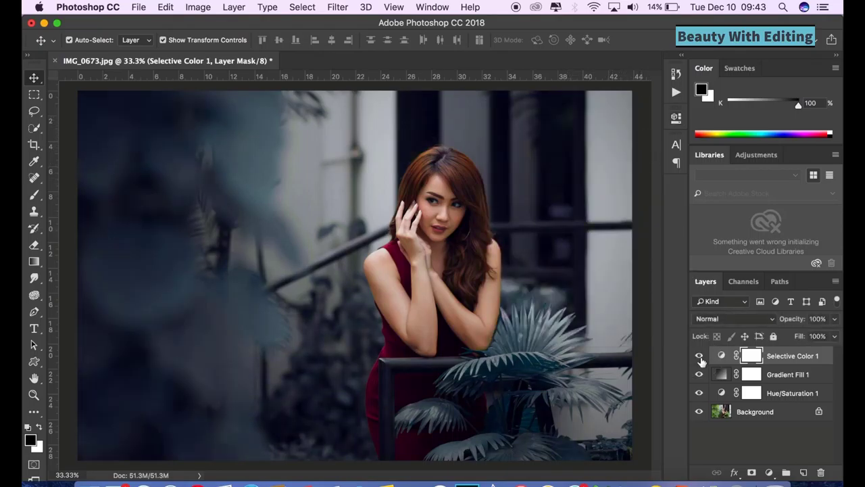
- Add a Curves 1 layer lifting the RGB black point for matte shadows, and compare
click(769, 473)
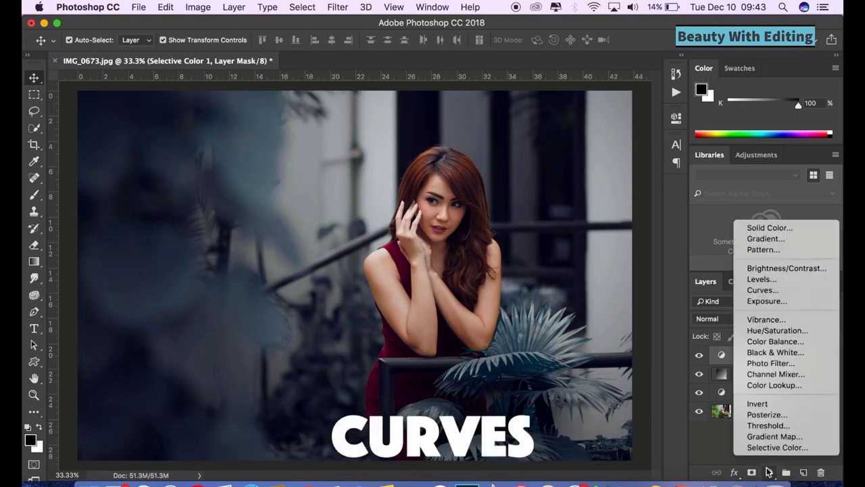
click(764, 290)
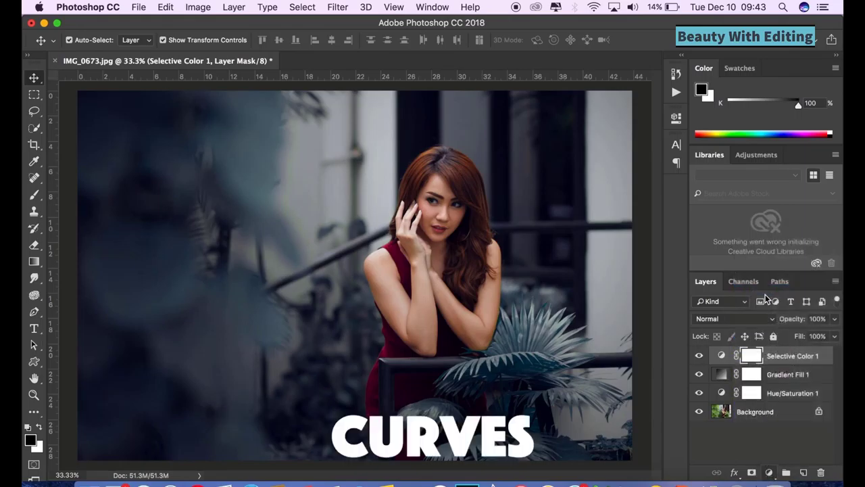
drag(514, 311, 546, 279)
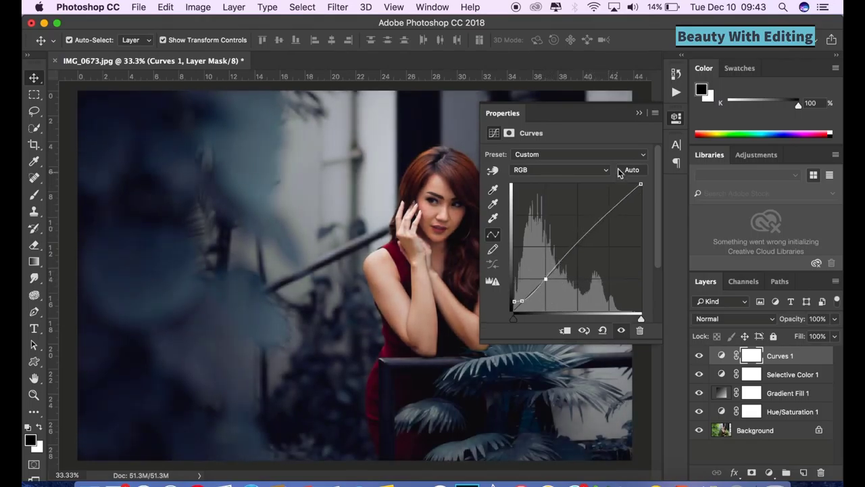
click(638, 112)
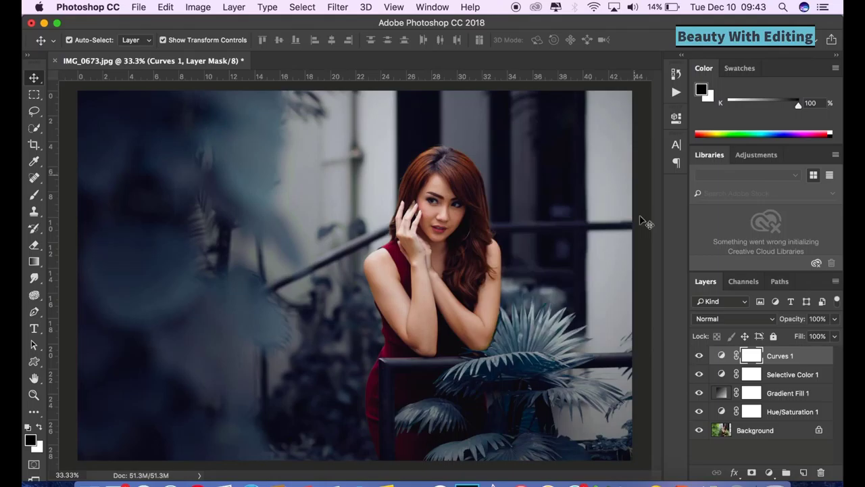
click(699, 356)
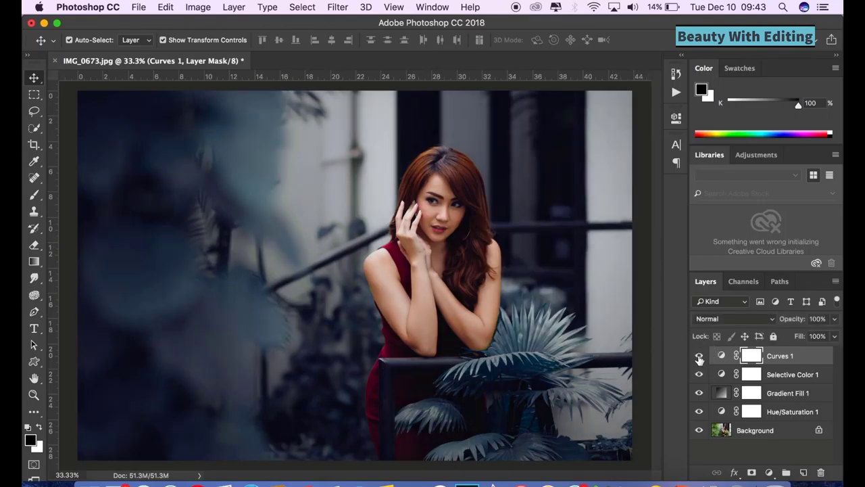